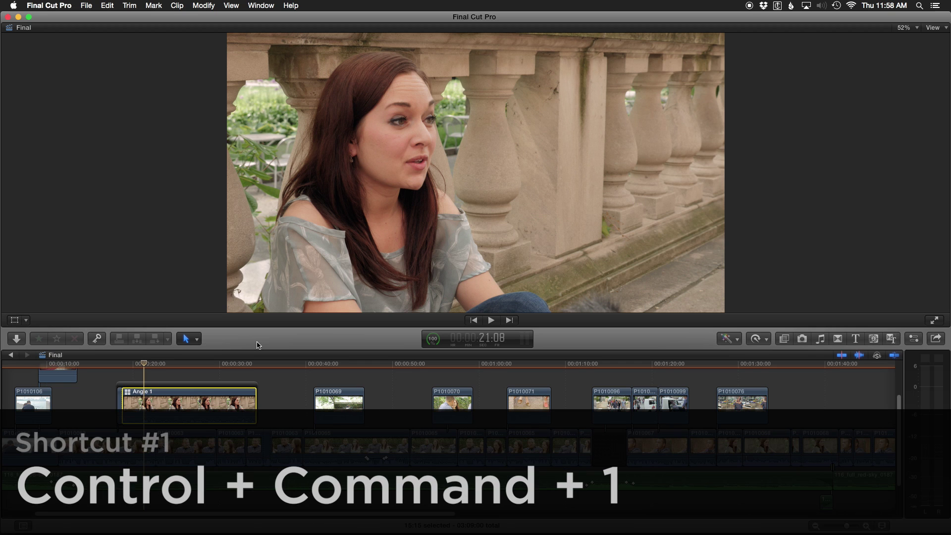
Step: Show the libraries and clip browser and the inspector with Angle 1's audio (volume 0, pan None)
key(ctrl+super+1)
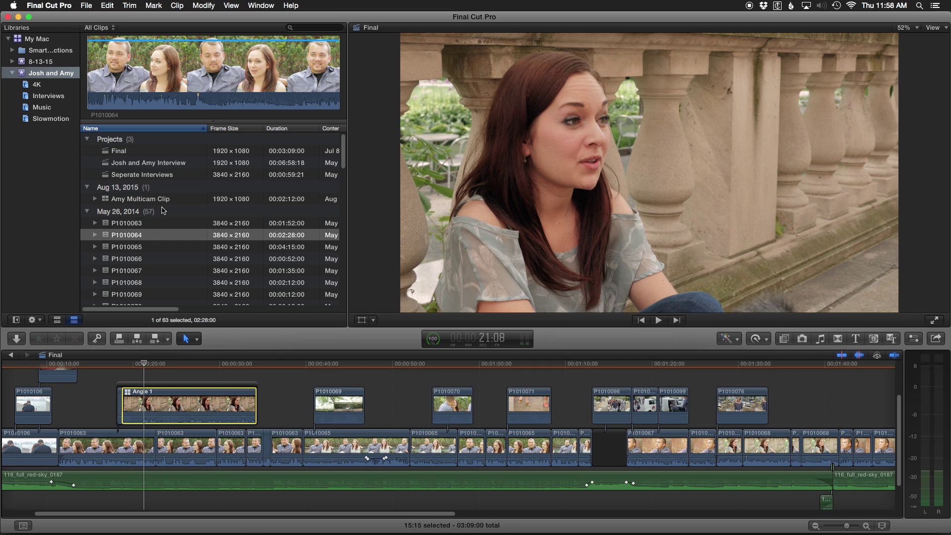
key(super+4)
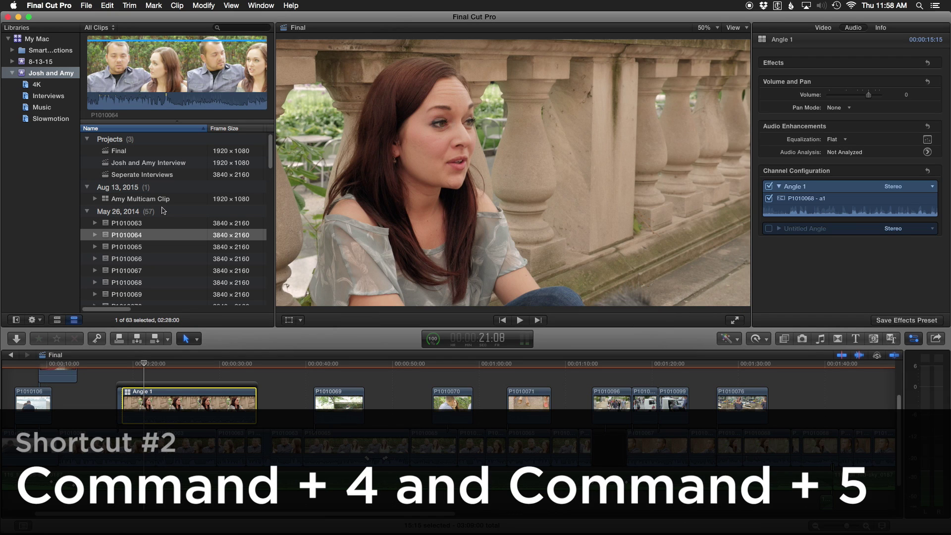
Step: Show and hide the effects browser, then toggle the inspector and view the clip's video properties before hiding it
key(super+5)
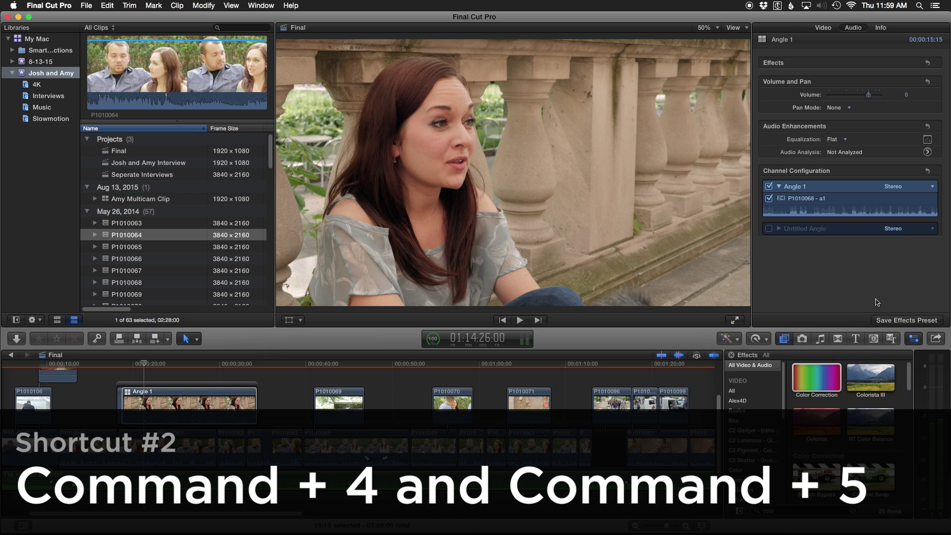
click(783, 339)
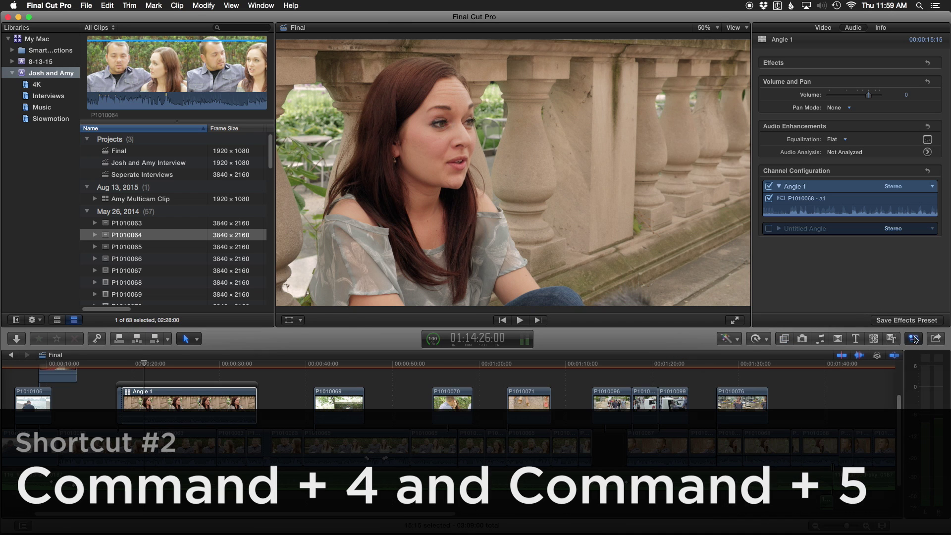
click(914, 339)
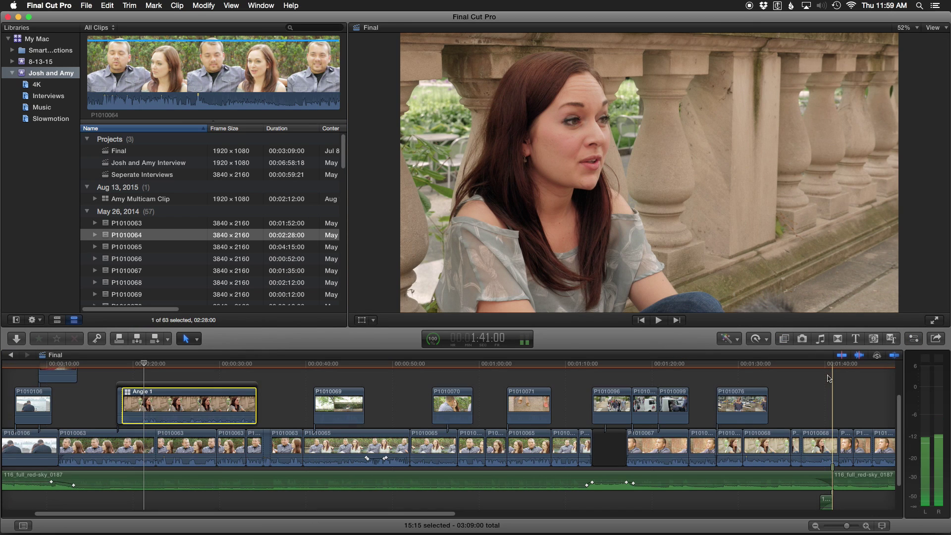
key(super+4)
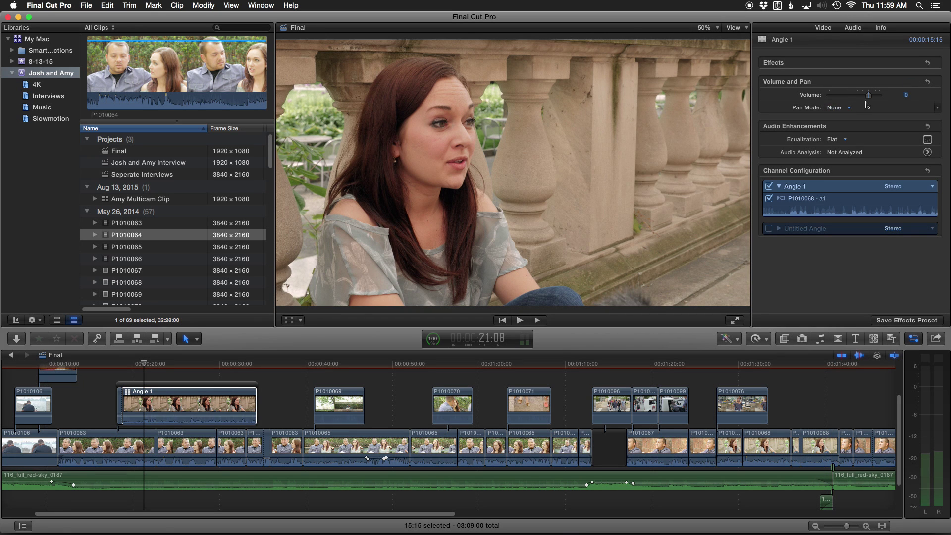
click(822, 28)
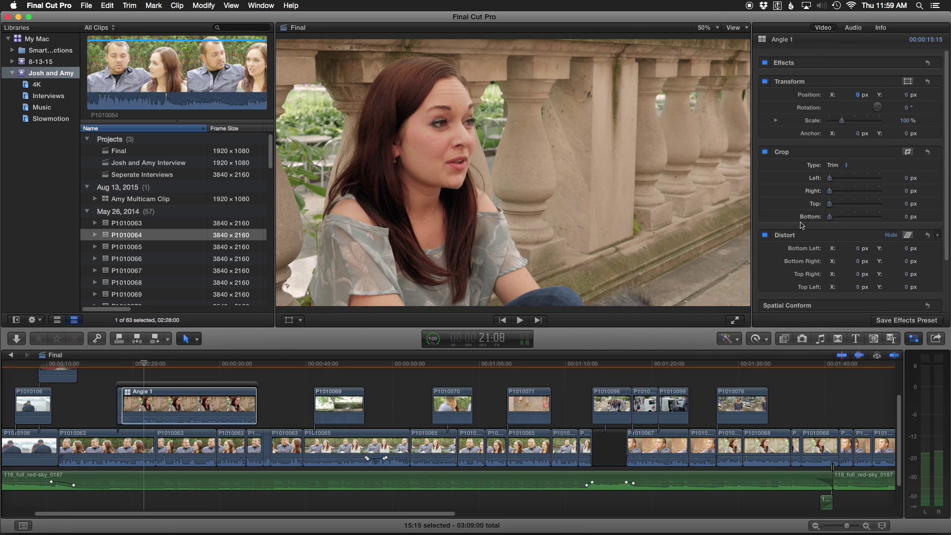
key(super+4)
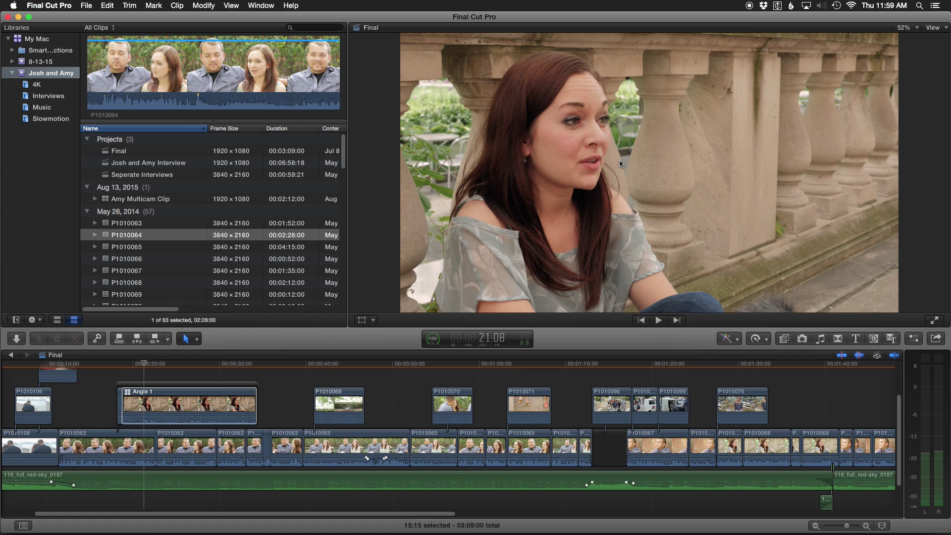
Step: Toggle the effects browser on and off twice, leaving it closed
key(super+5)
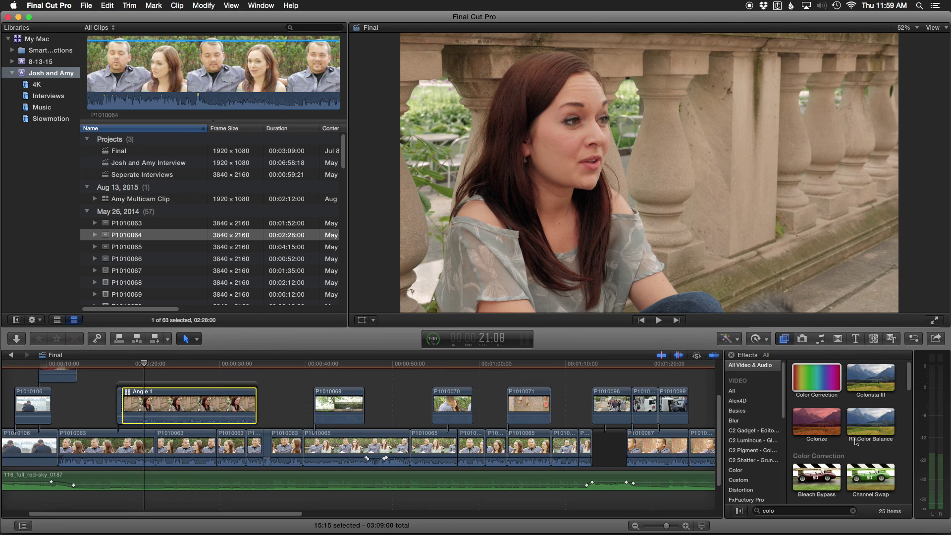
key(super+5)
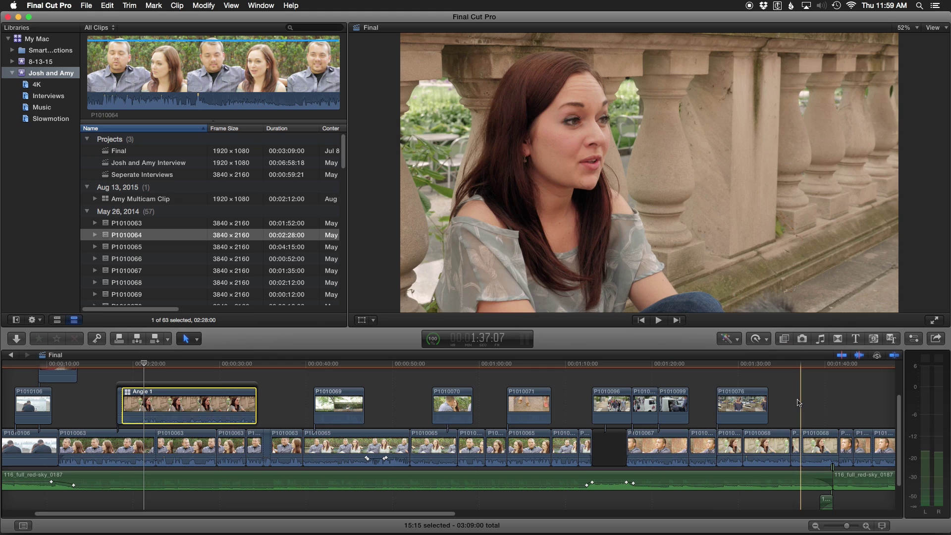
key(super+5)
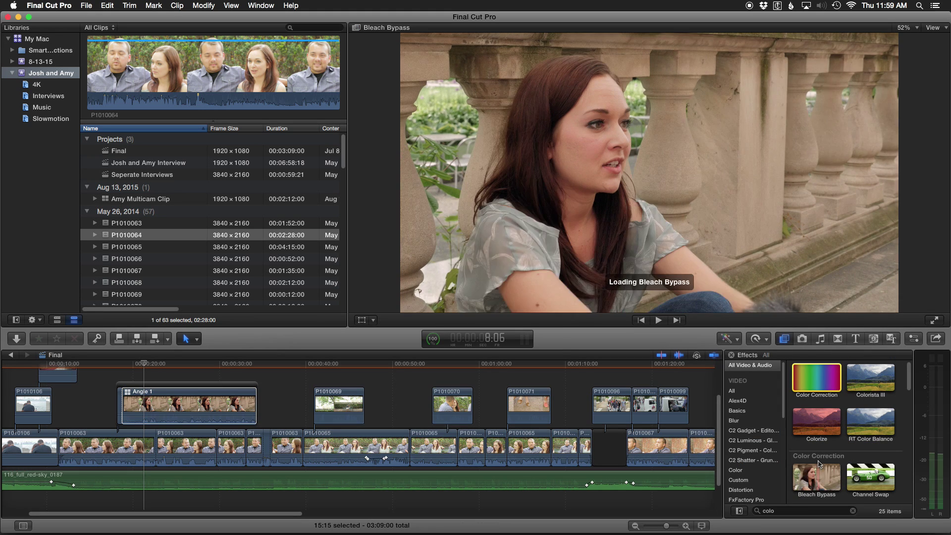
key(super+5)
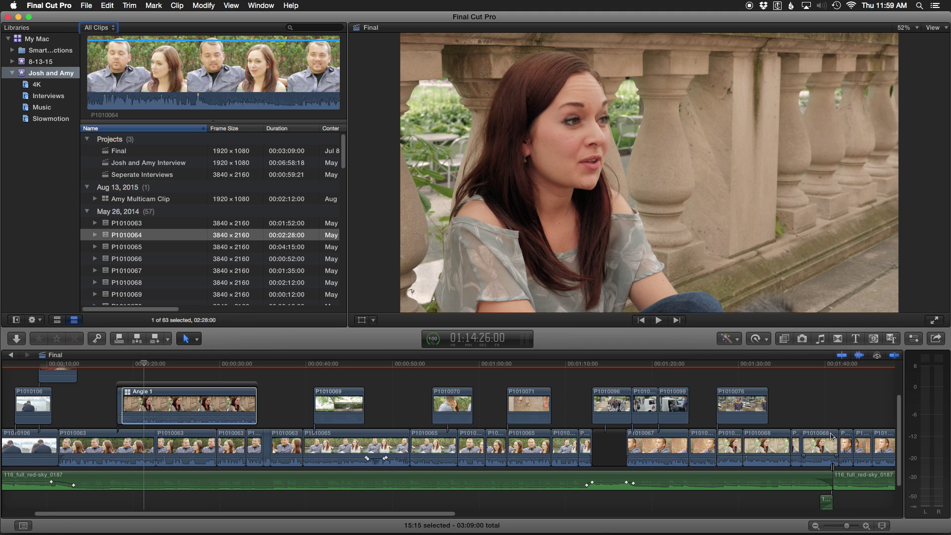
click(236, 412)
key(super+5)
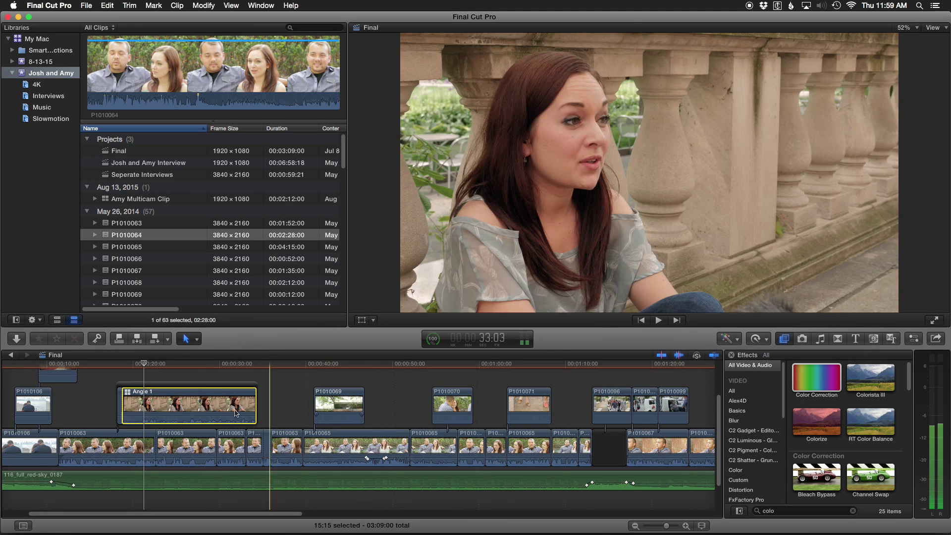
key(j)
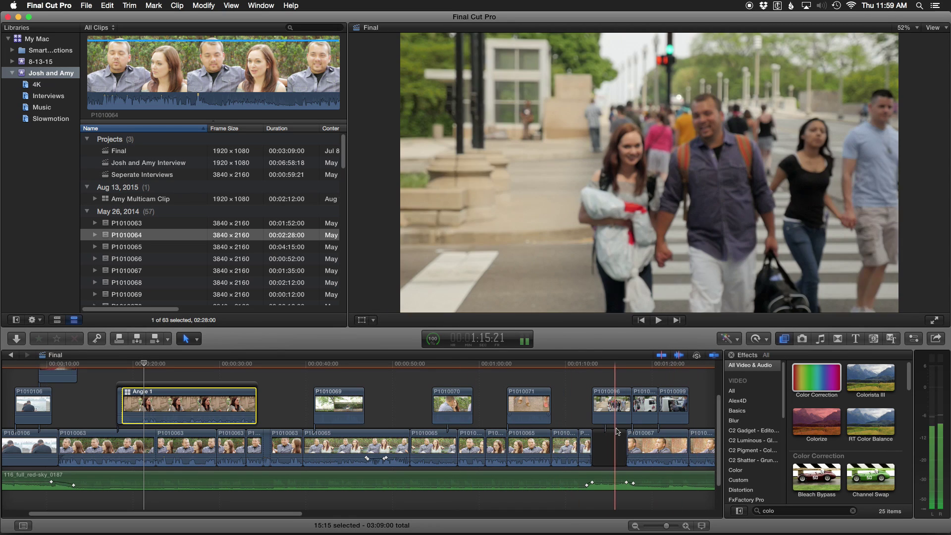
key(super+5)
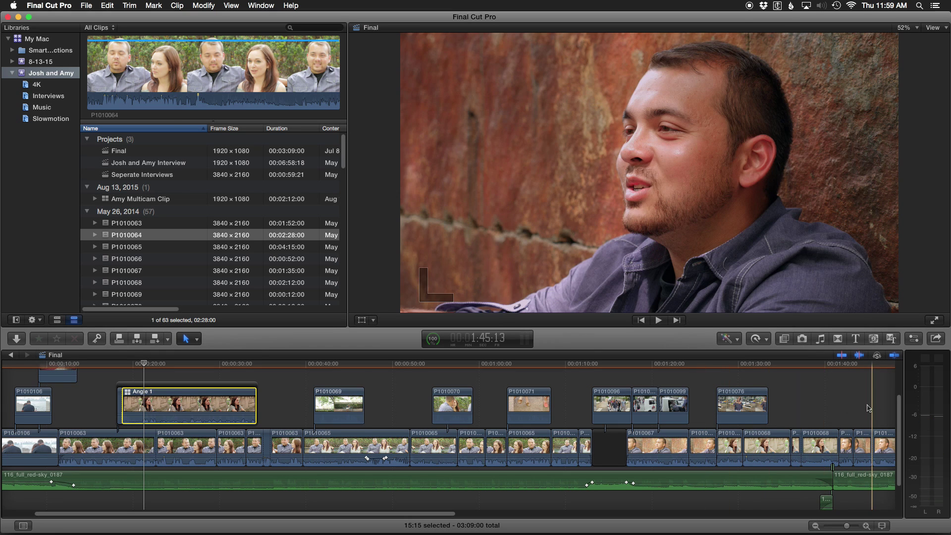
key(super+5)
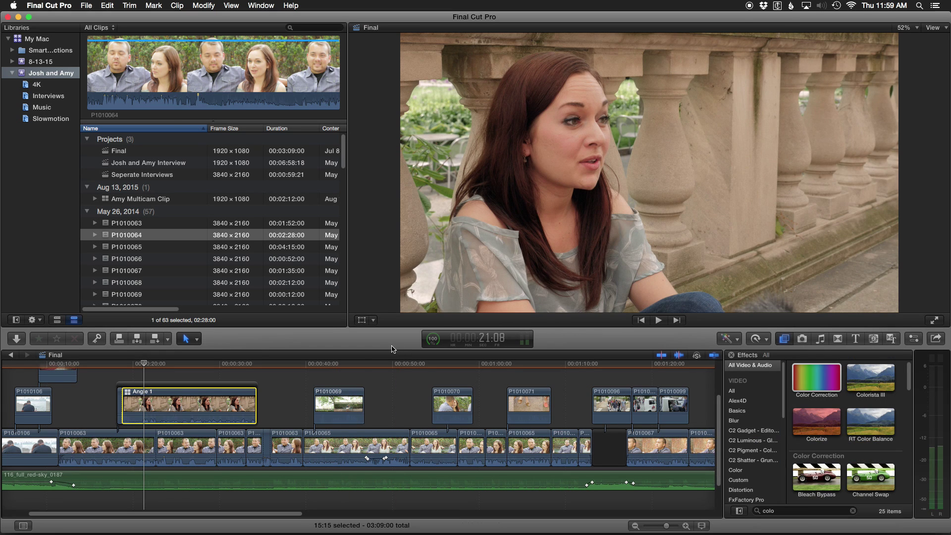
key(super+5)
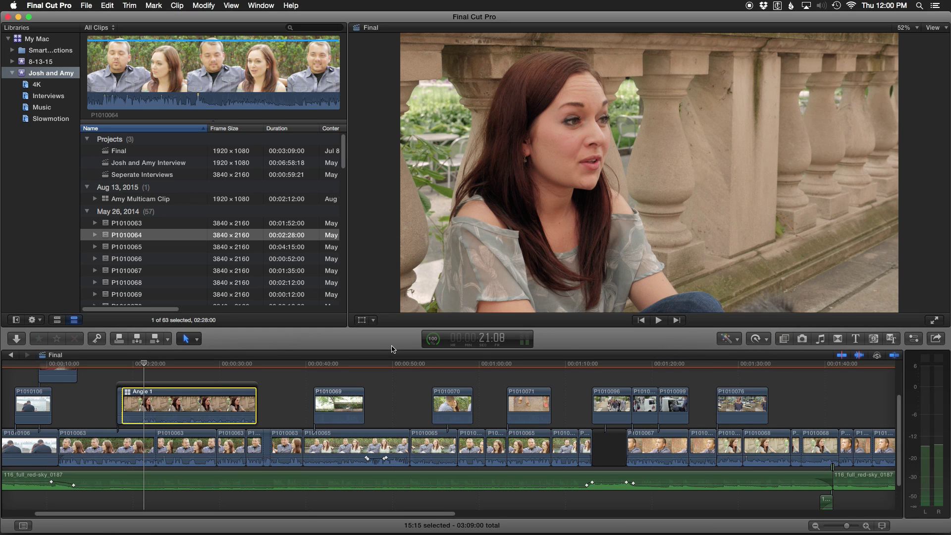
key(super+4)
key(super+4)
Step: Hide the clip browser and display the Luma waveform scope for clip P1010064
key(ctrl+super+1)
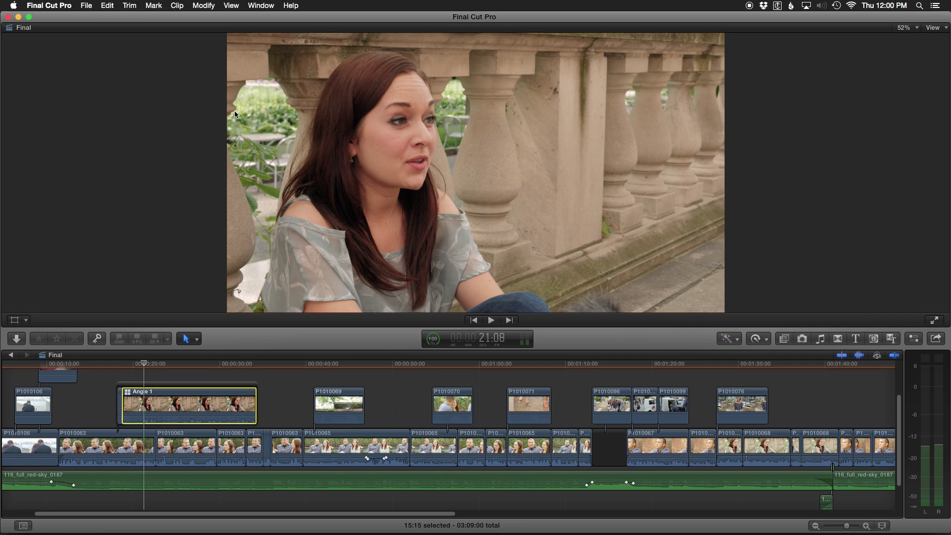
key(super+7)
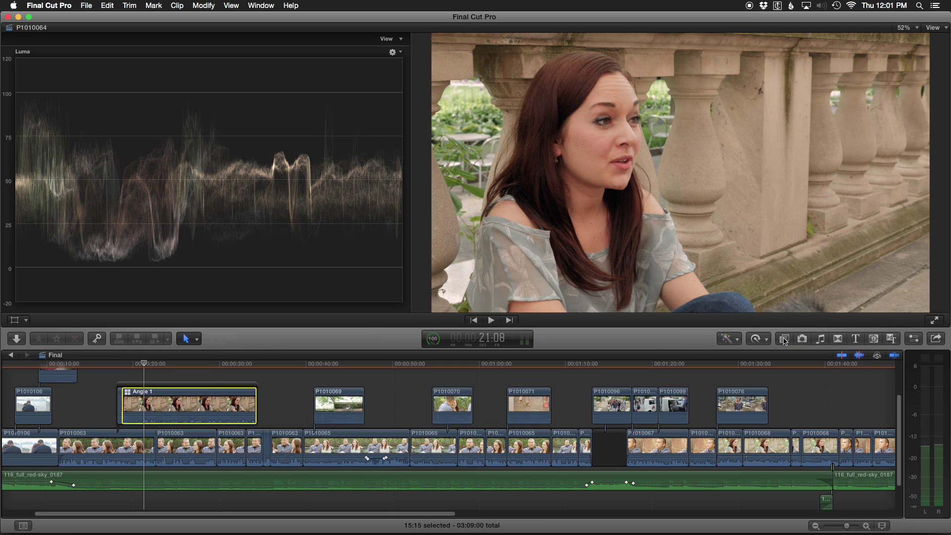
Step: Search effects for 'COLOR', apply Color Correction to Angle 1, then undo it
key(super+4)
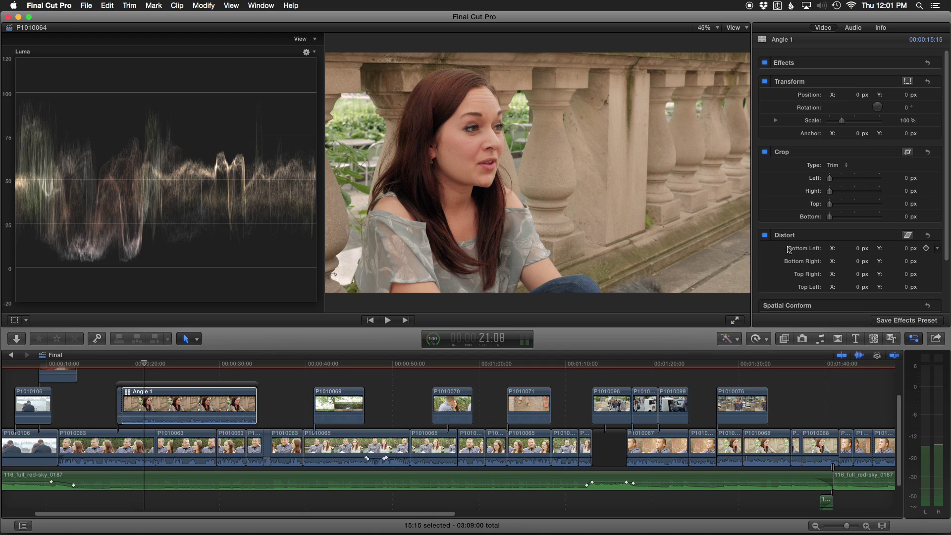
click(784, 339)
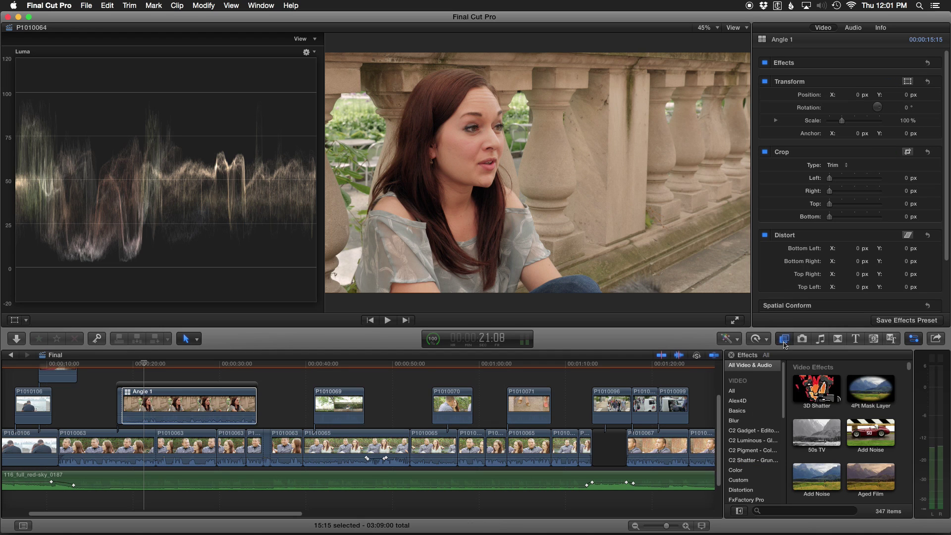
click(784, 510)
text(COLOR)
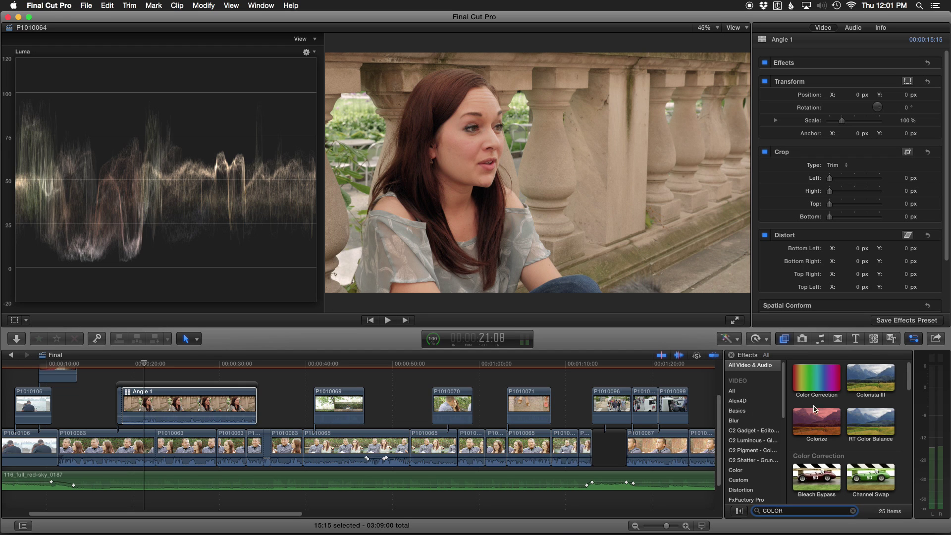
drag(816, 378, 189, 405)
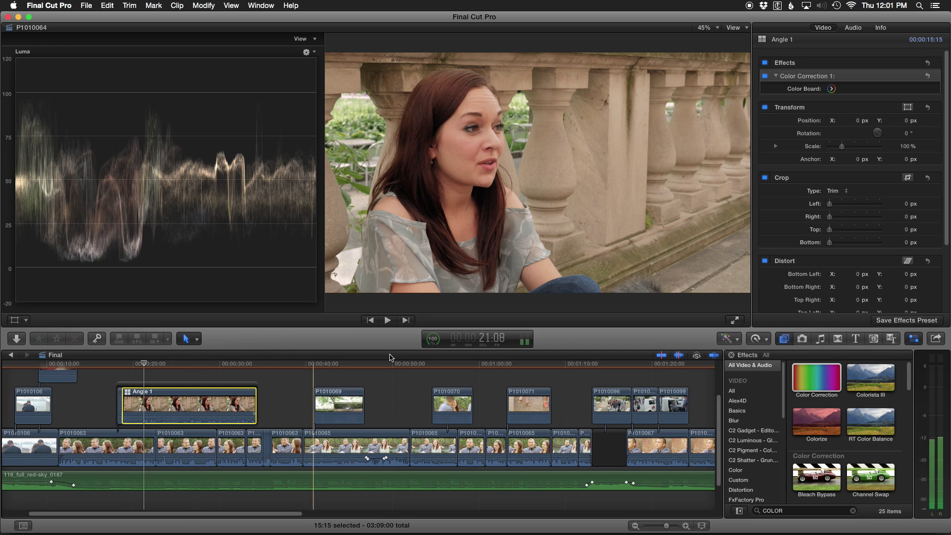
key(super+z)
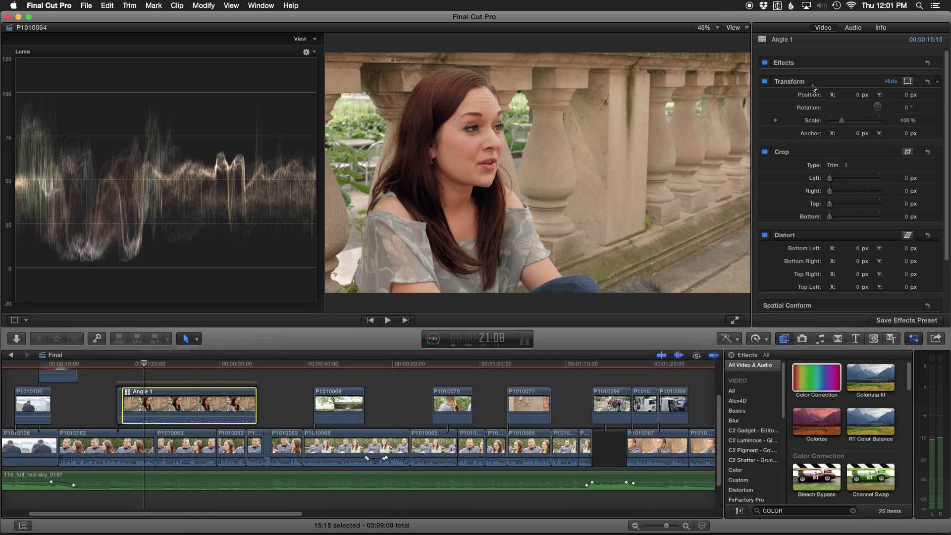
Step: Hide the effects browser and inspector, then open the Color Board for the selected Angle 1 clip
click(790, 340)
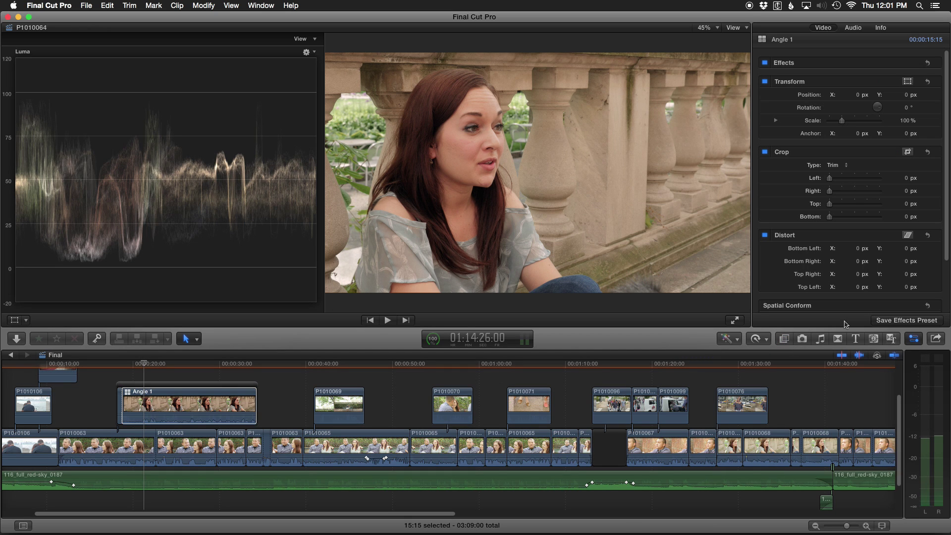
key(super+4)
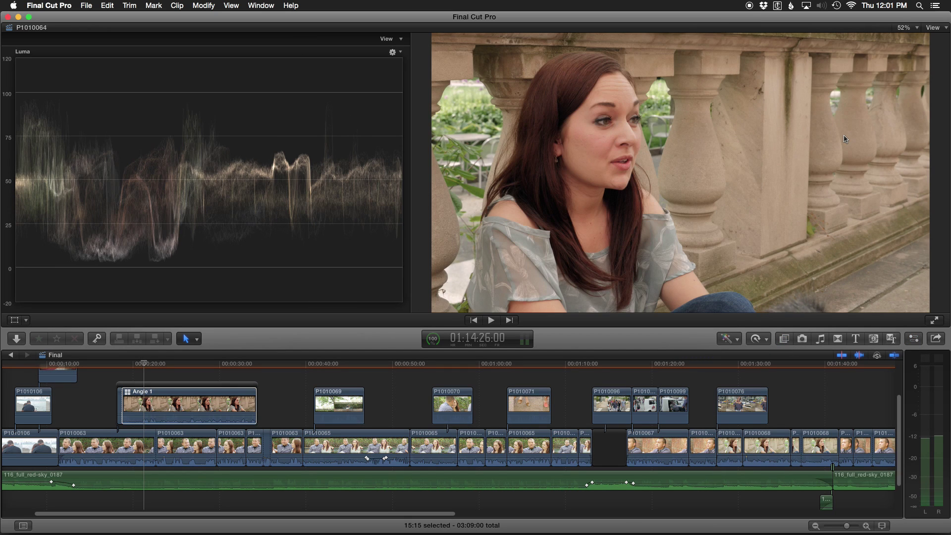
click(196, 411)
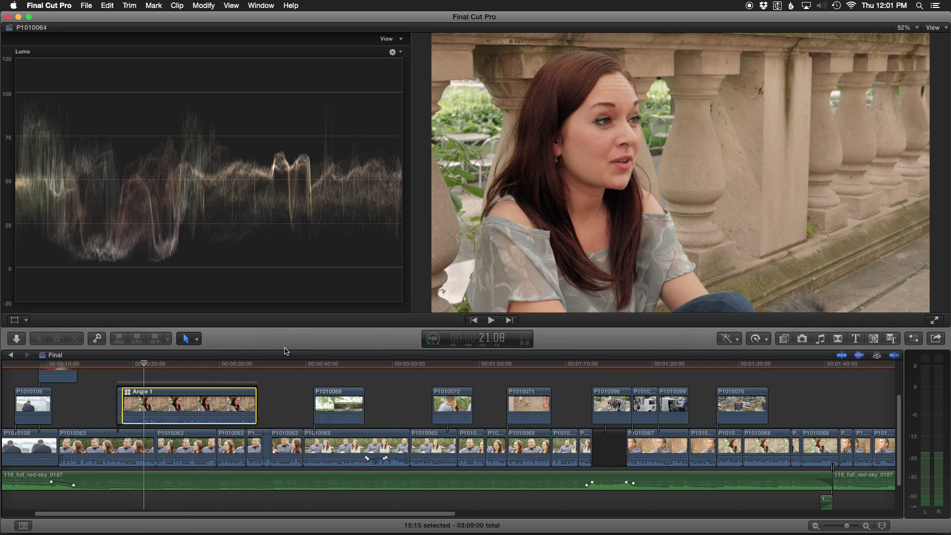
key(super+6)
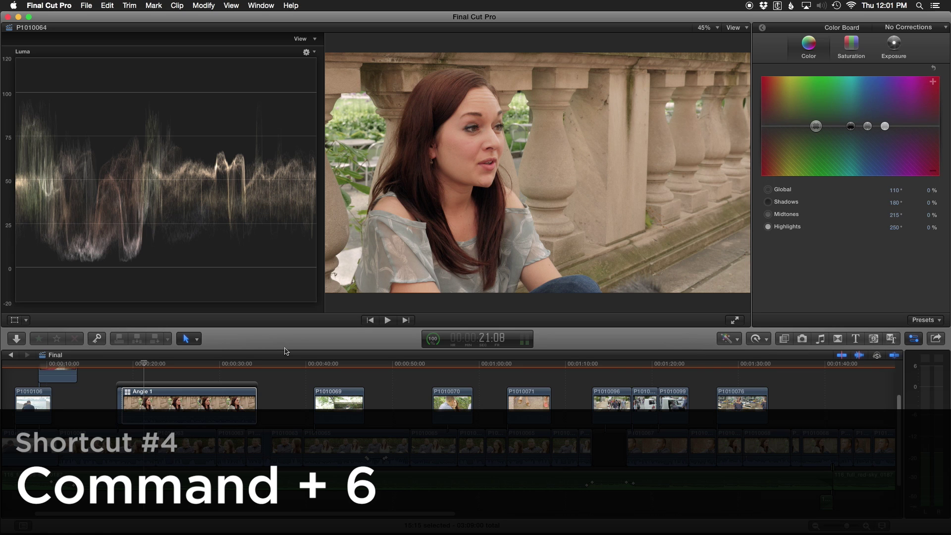
Step: Apply Color Correction to Angle 1 from the effects browser and view its Color Board in the inspector
click(762, 28)
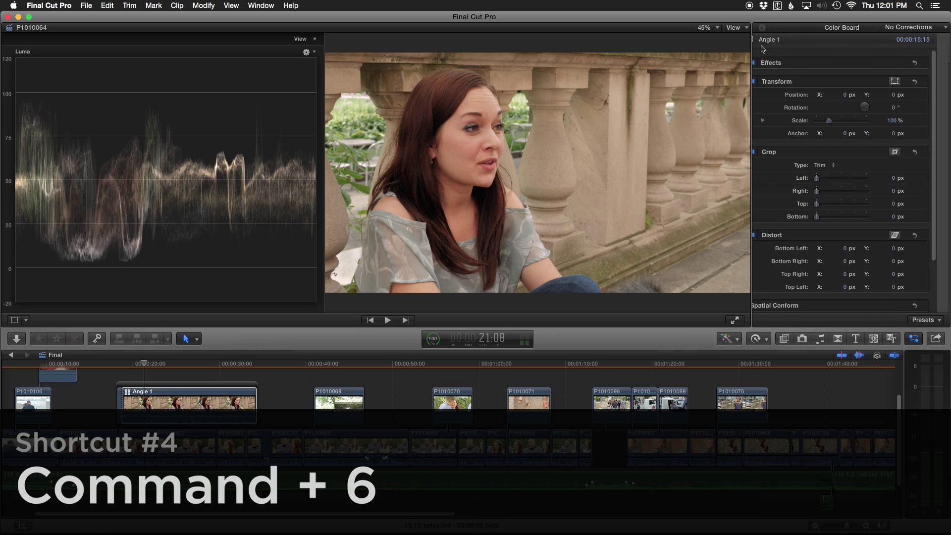
click(783, 338)
drag(825, 393, 233, 411)
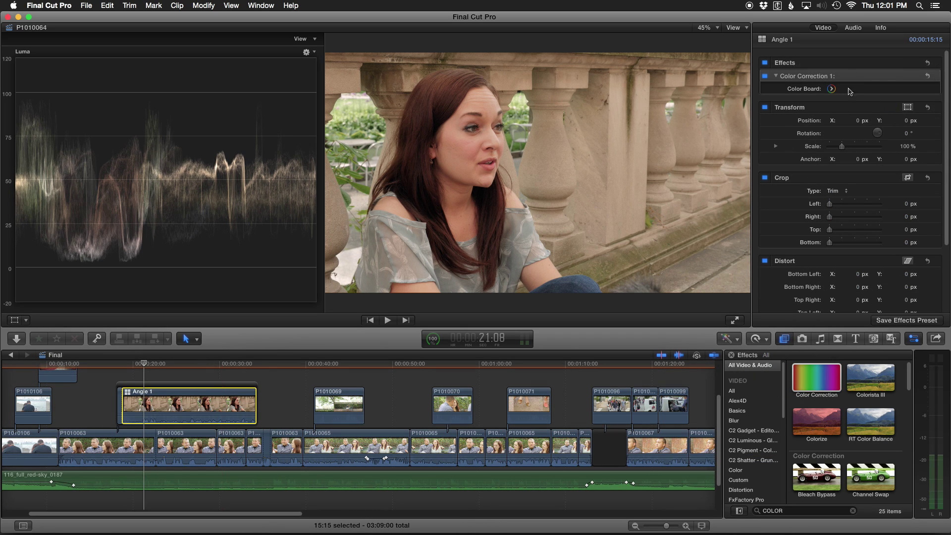
click(831, 89)
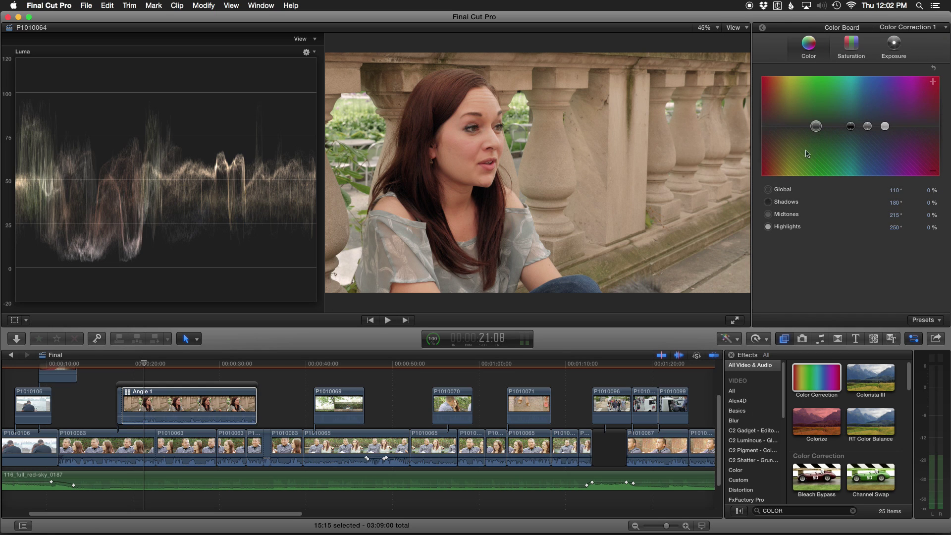
click(763, 29)
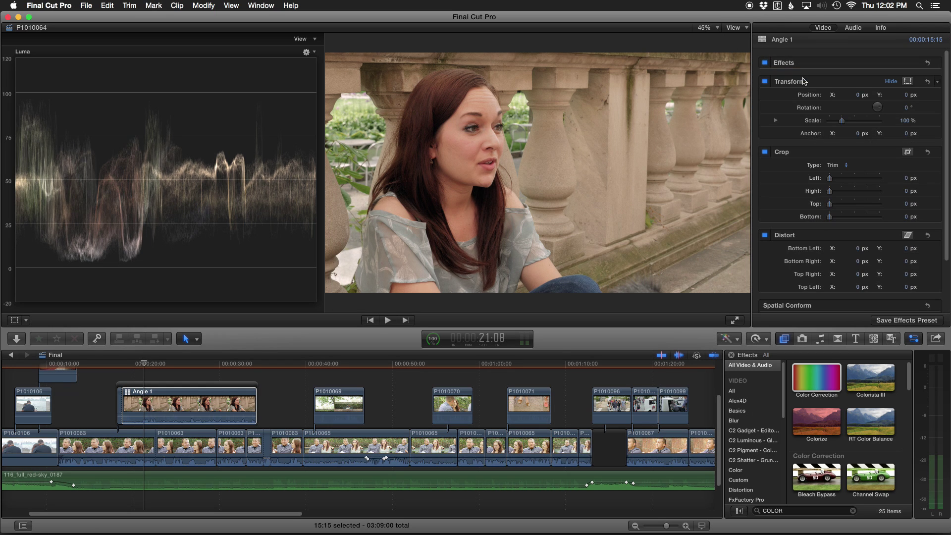
Step: Toggle the Color Board, then hide the inspector, effects browser and Luma waveform scope
key(super+4)
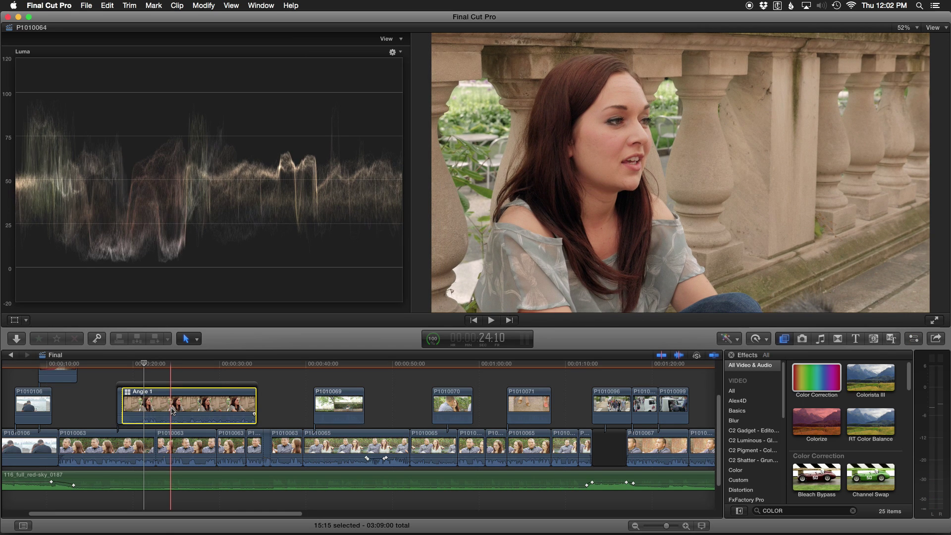
key(super+6)
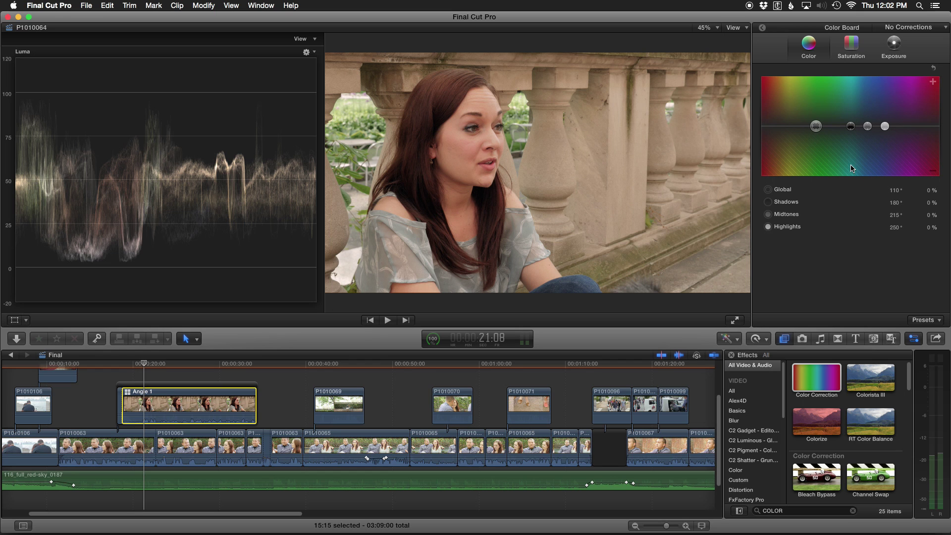
key(super+5)
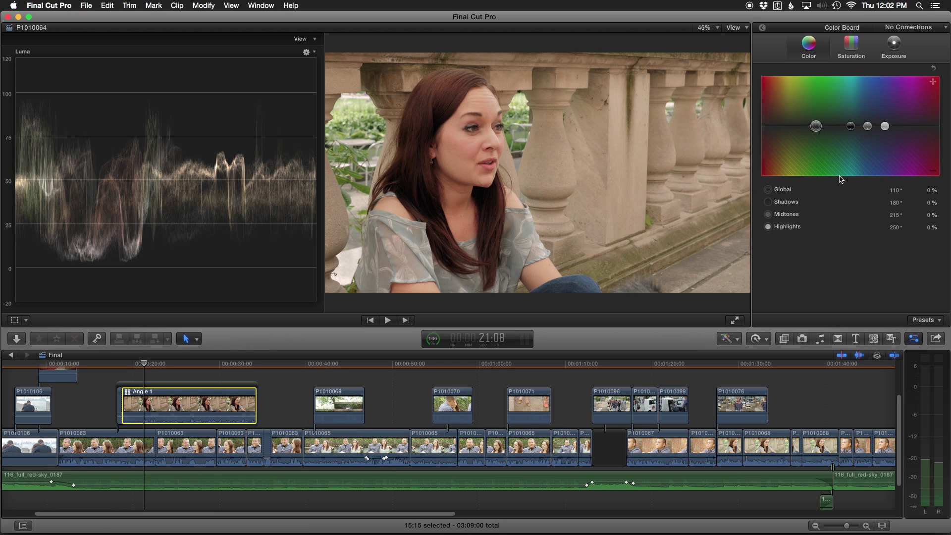
key(super+4)
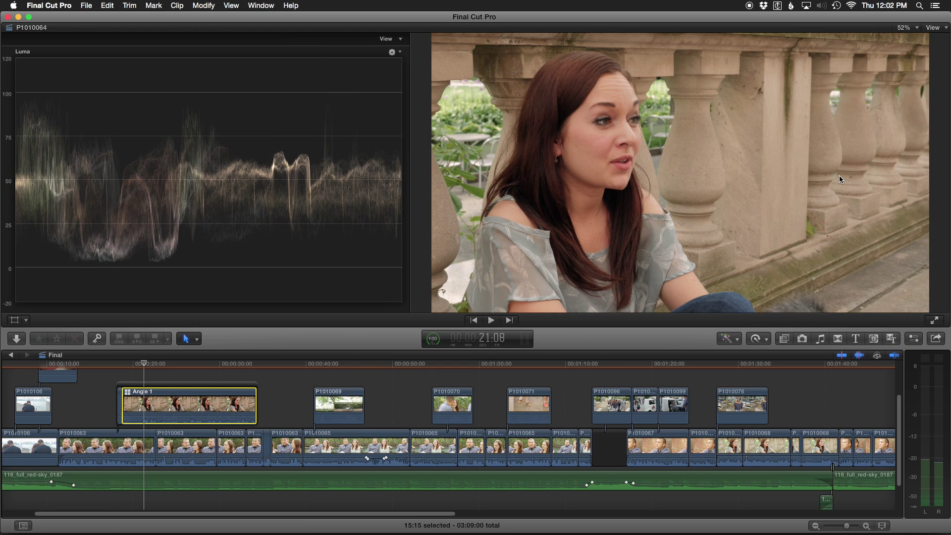
key(super+7)
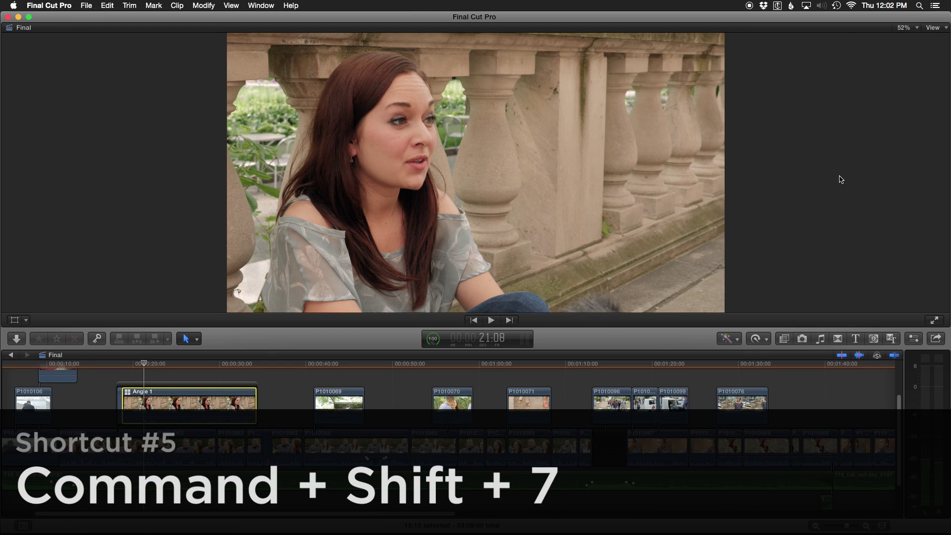
Step: Show the Angle Viewer with two angles of P1010068, select Angle 1, and reopen the libraries browser
key(super+shift+7)
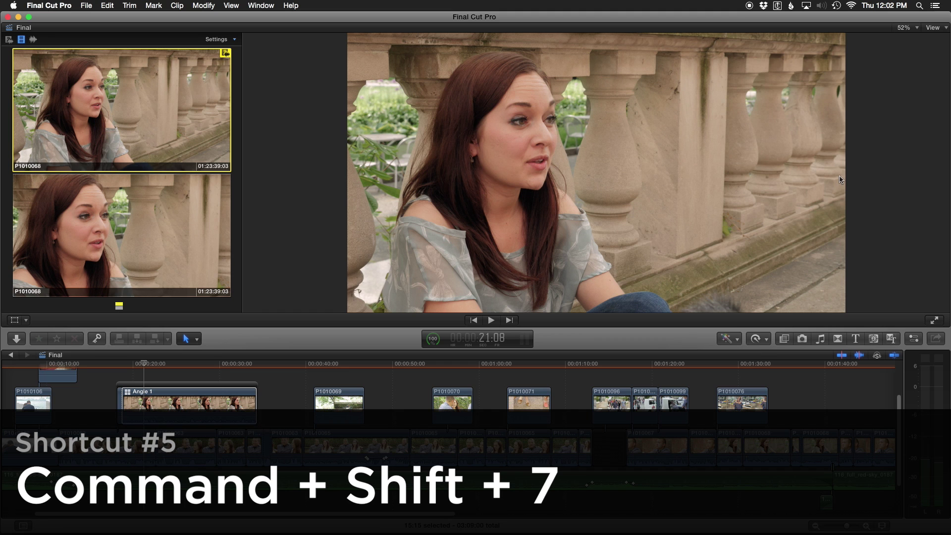
click(196, 403)
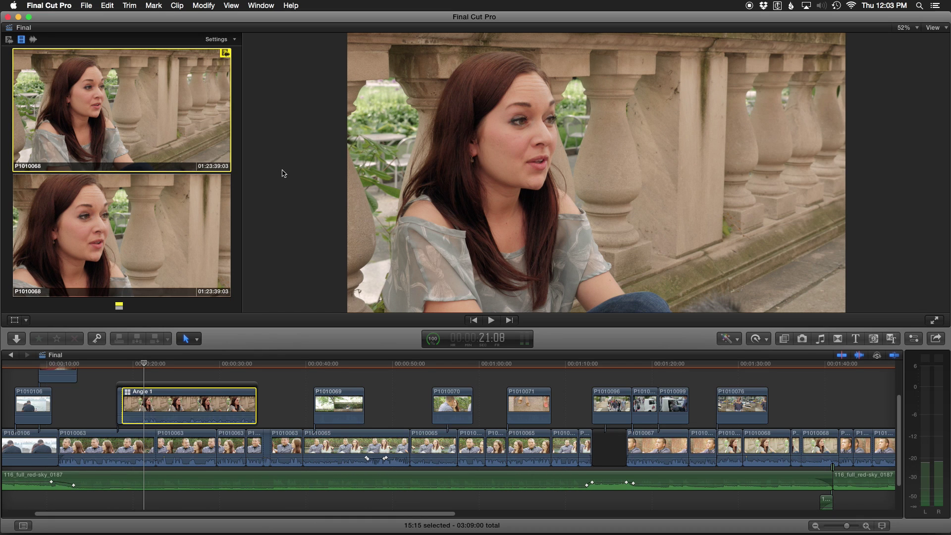
key(super+shift+1)
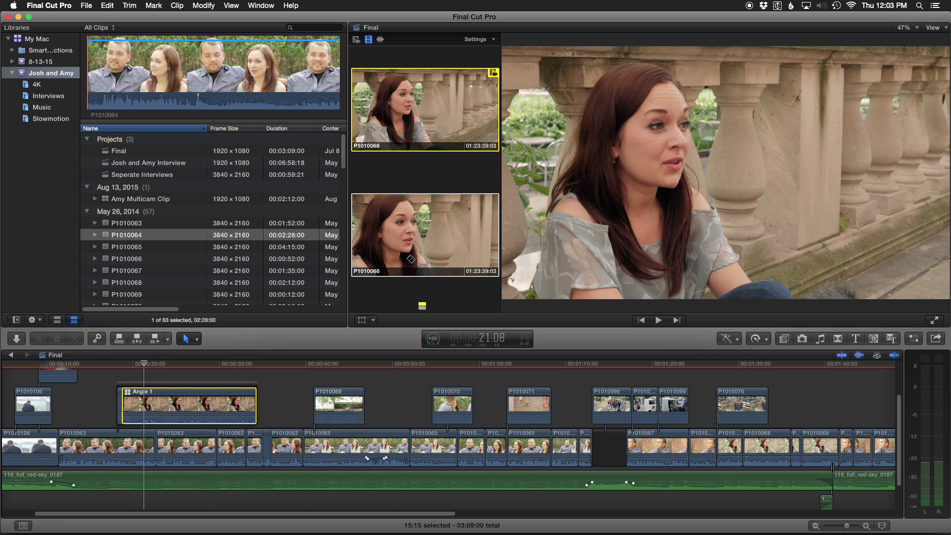
Step: Play the timeline briefly to 23:09, then hide the Angle Viewer and libraries browser
key(space)
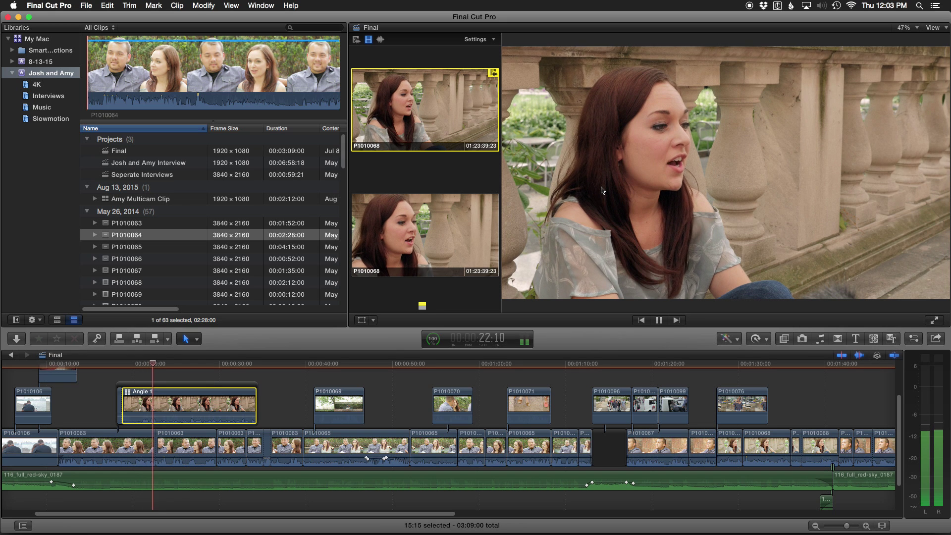
key(space)
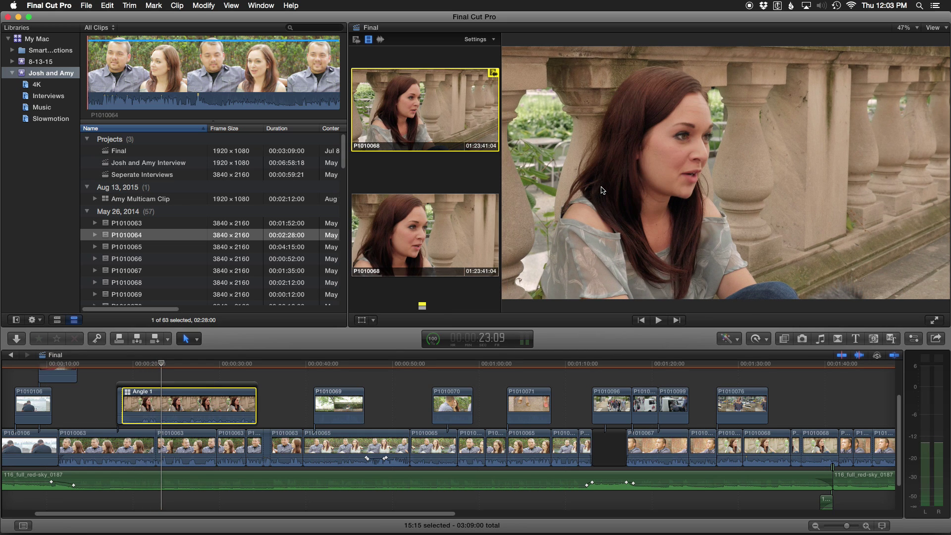
key(super+shift+7)
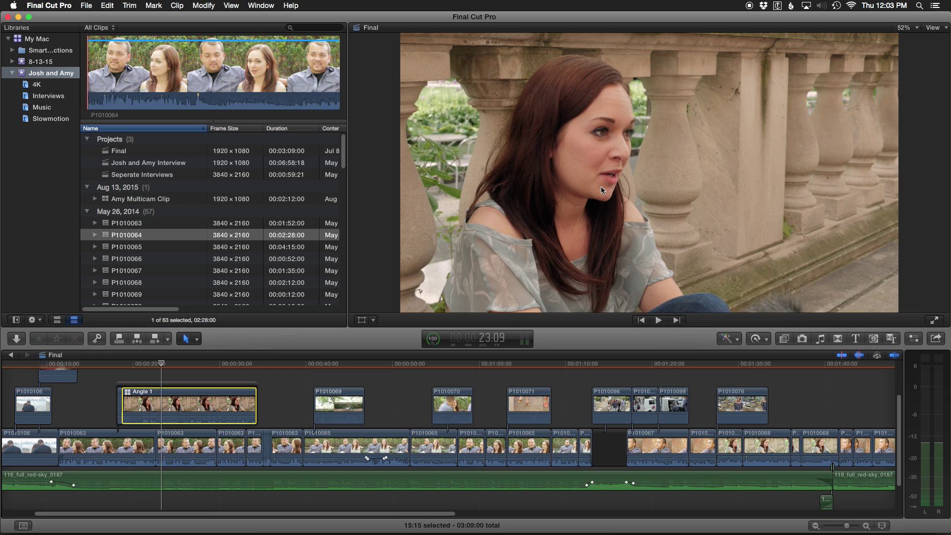
key(ctrl+super+1)
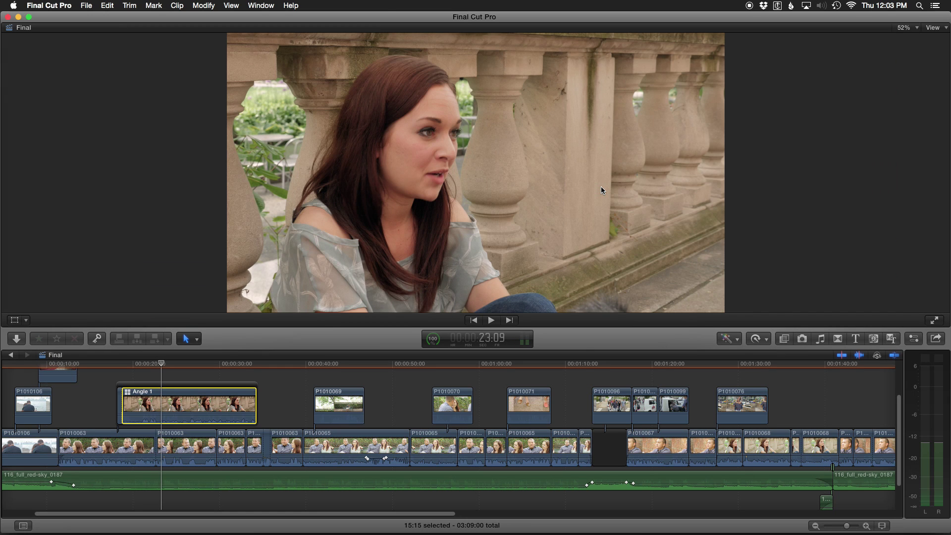
Step: Bring up the Luma waveform, Color Board, video inspector, effects browser and libraries browser in turn
key(super+7)
key(super+6)
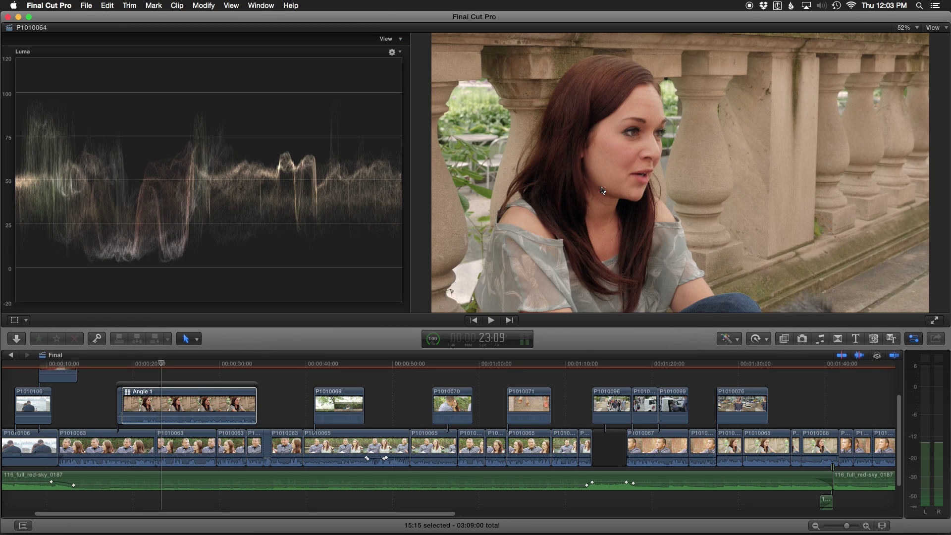
key(super+4)
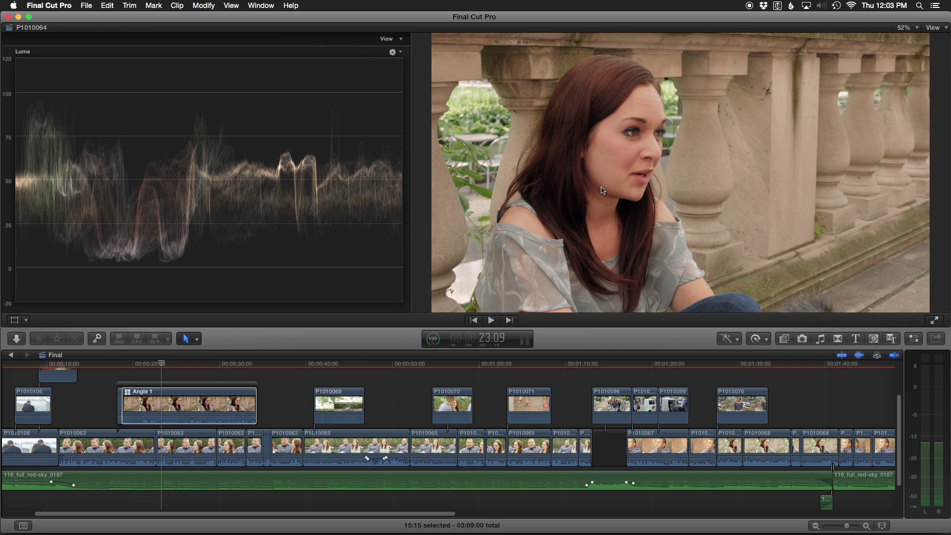
key(super+4)
key(super+5)
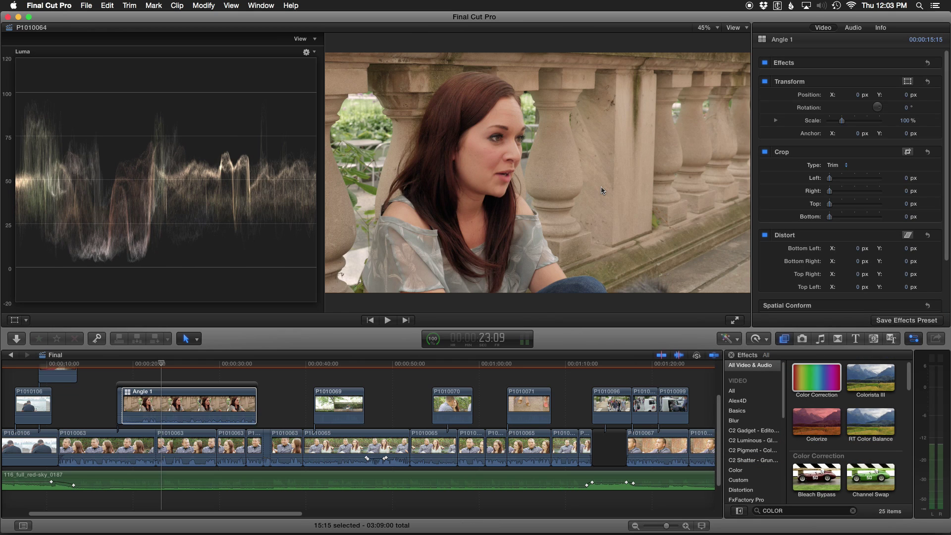
key(super+1)
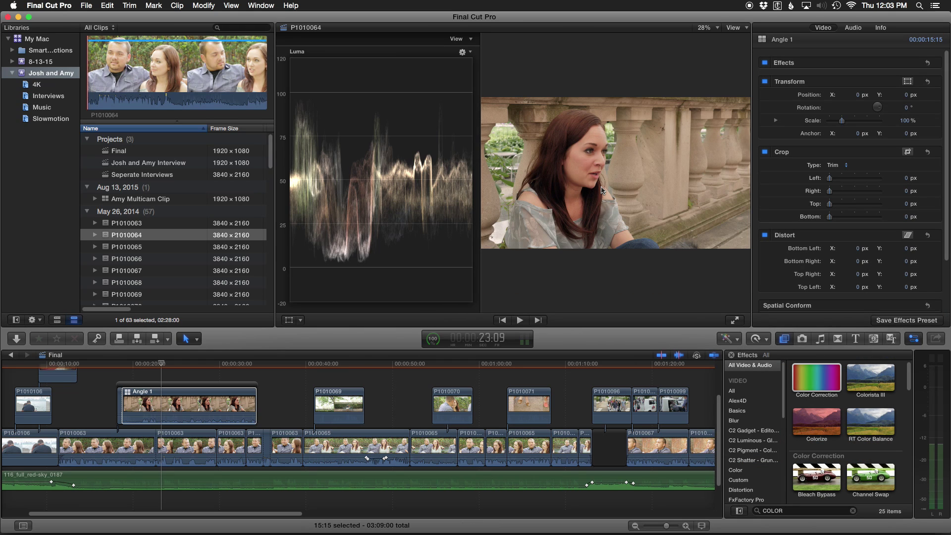
Step: Hide all panels, toggle libraries and inspector, then reopen the effects browser filtered by 'COLOR'
key(super+7)
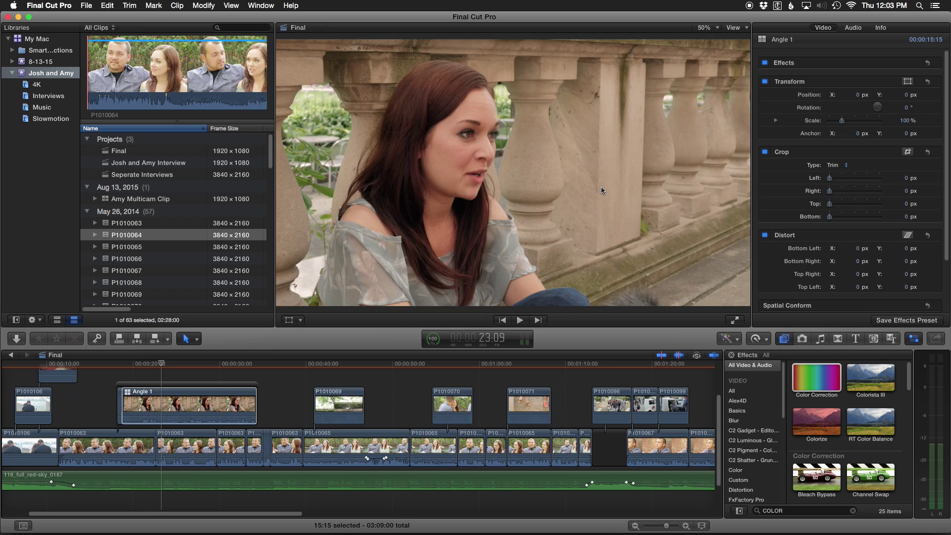
key(super+1)
key(super+4)
key(super+5)
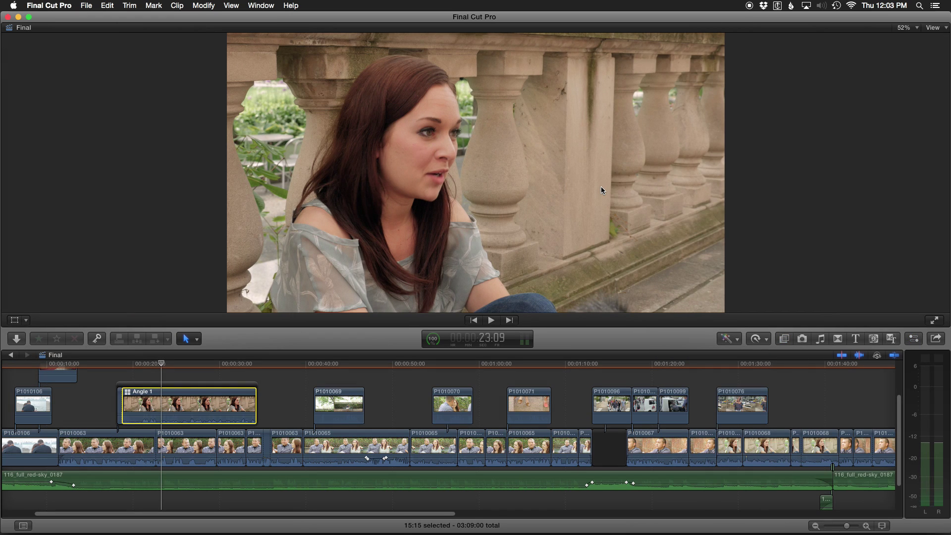
key(super+1)
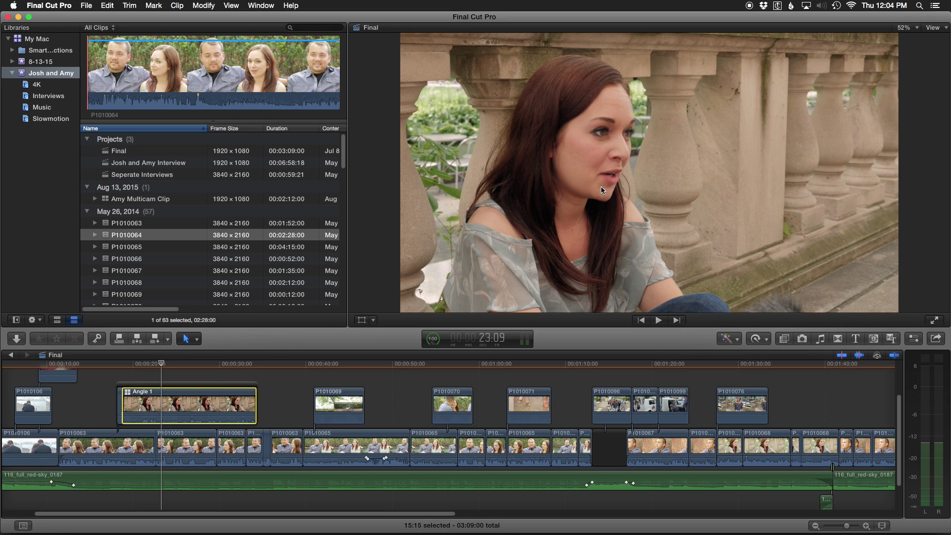
key(ctrl+super+1)
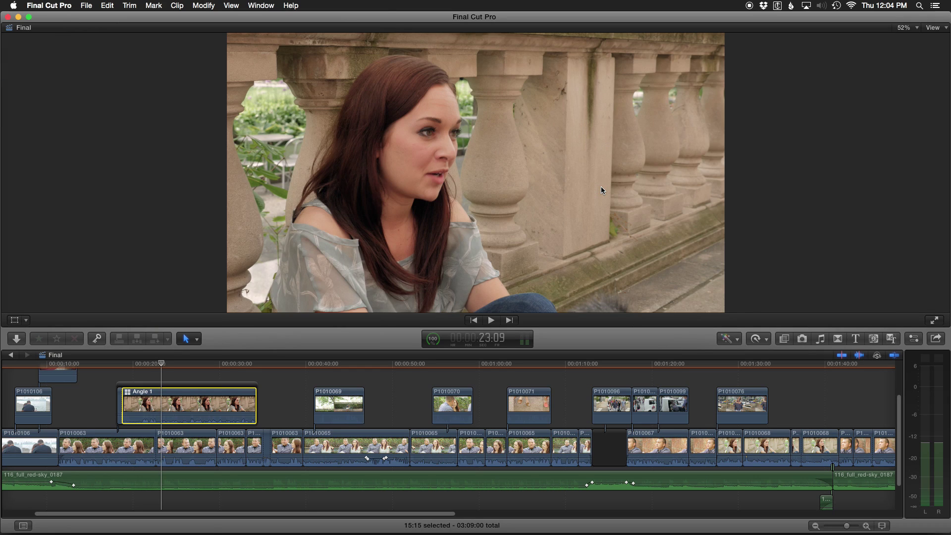
key(super+4)
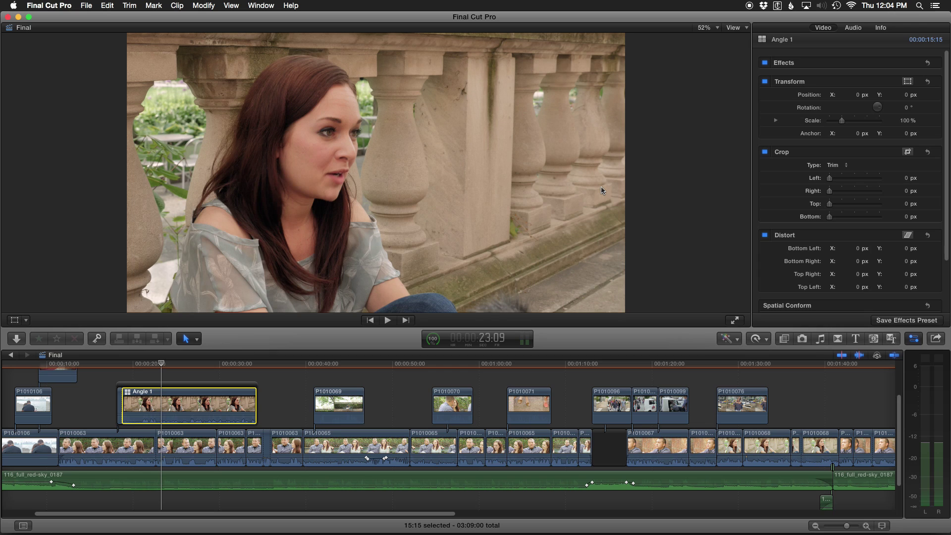
key(super+4)
key(super+5)
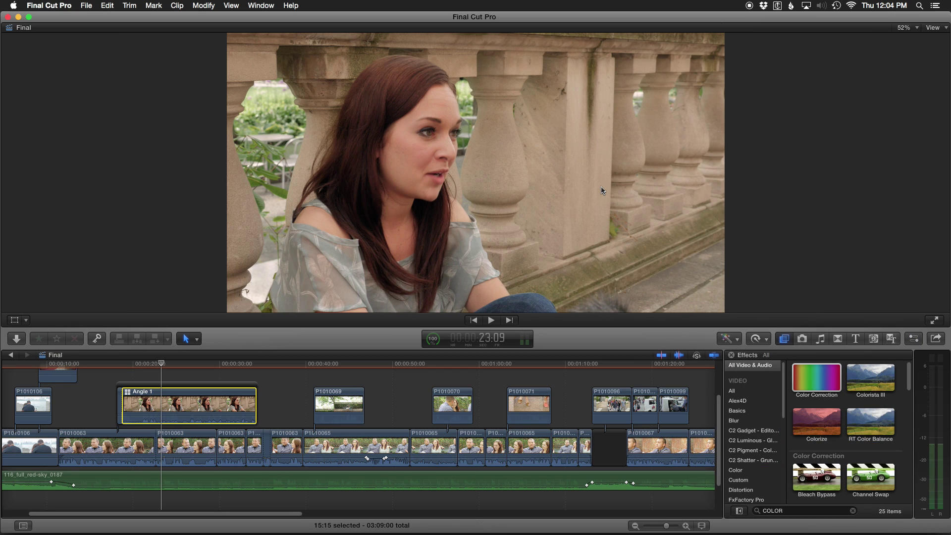
Step: Hide effects, toggle the Luma waveform and Color Board on and off, then show the two-angle Angle Viewer
key(super+5)
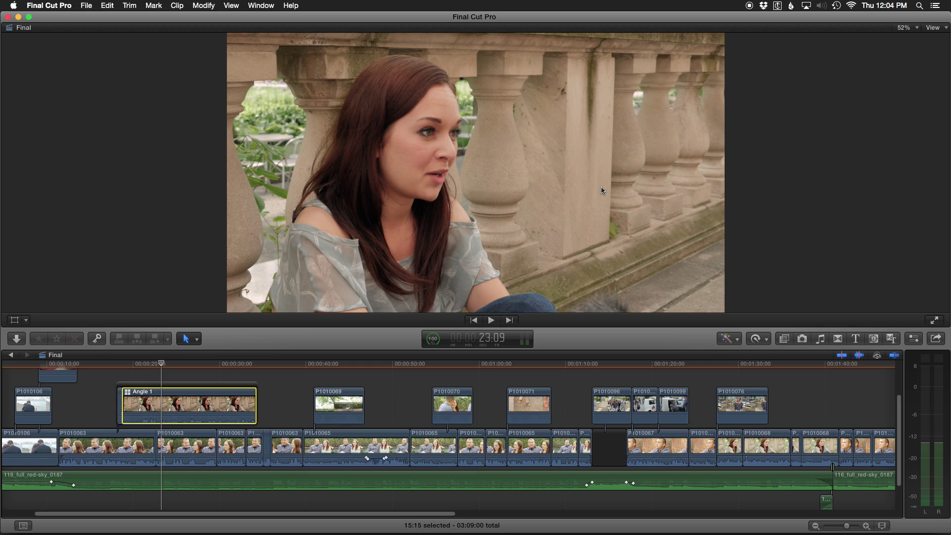
key(super+7)
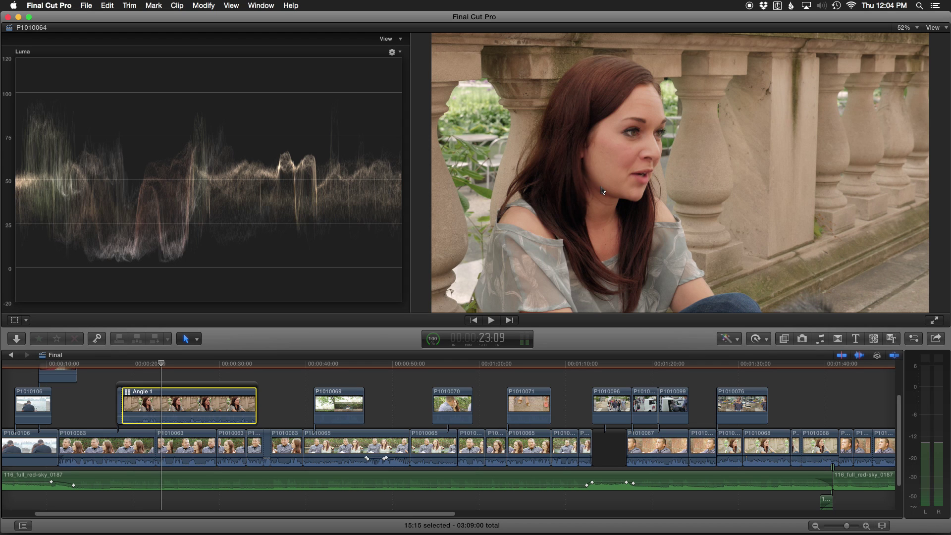
key(super+7)
key(super+7)
key(super+7)
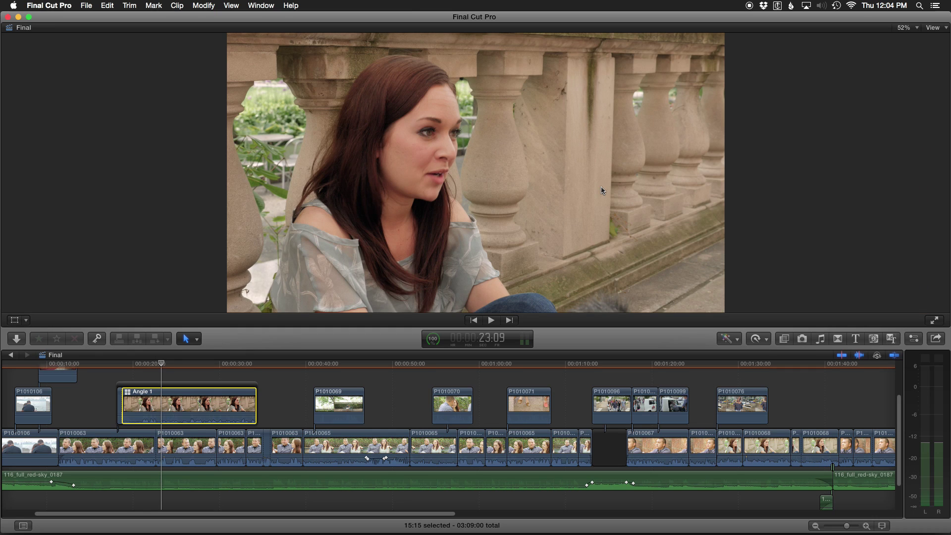
key(super+6)
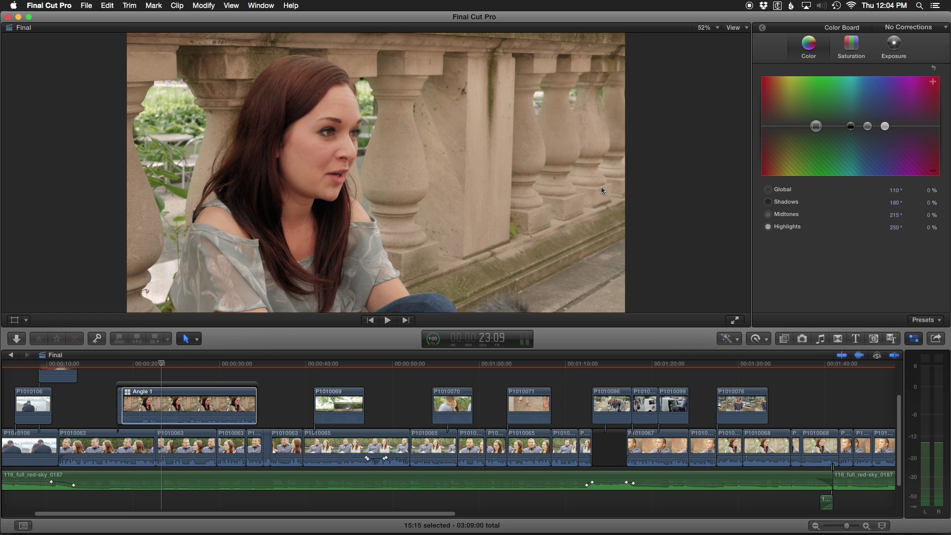
key(super+6)
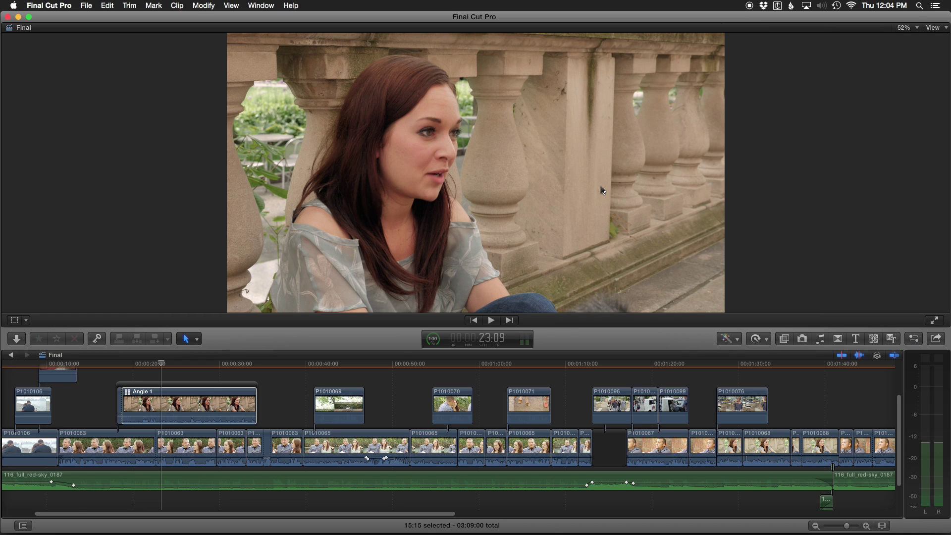
key(super+shift+7)
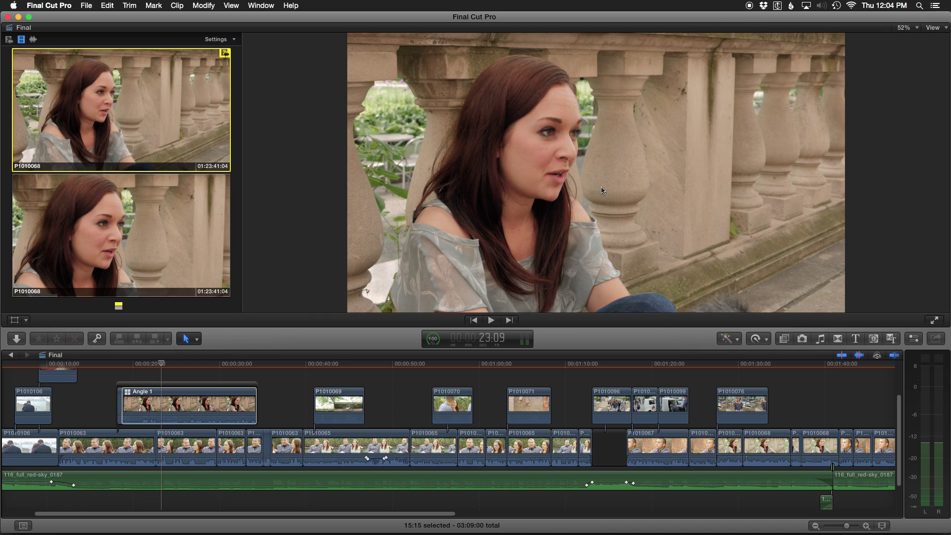